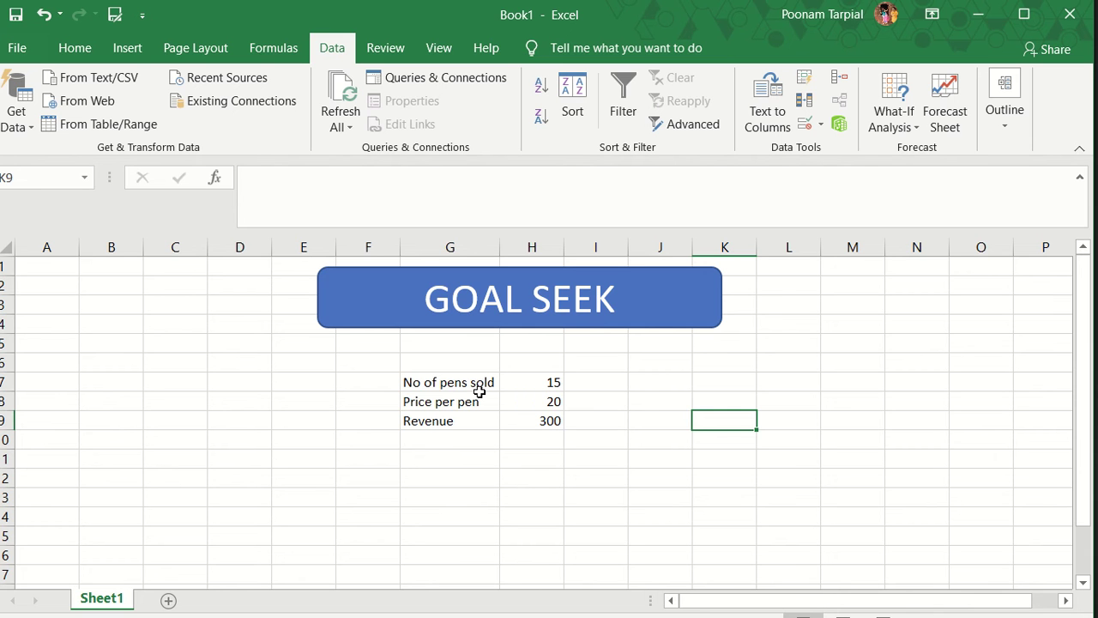
click(539, 389)
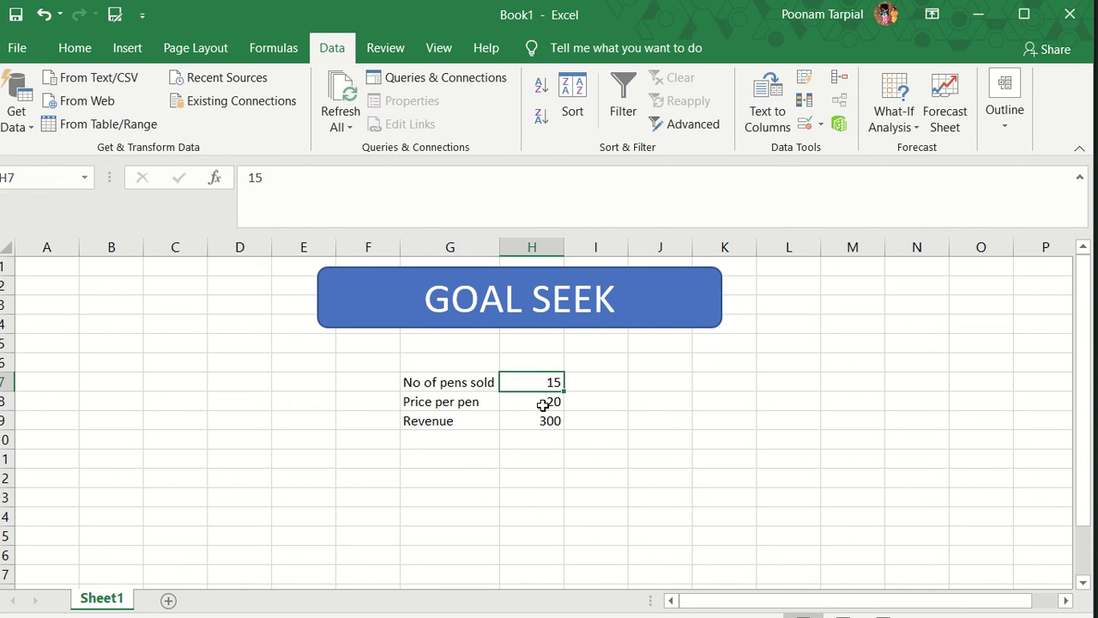
click(543, 404)
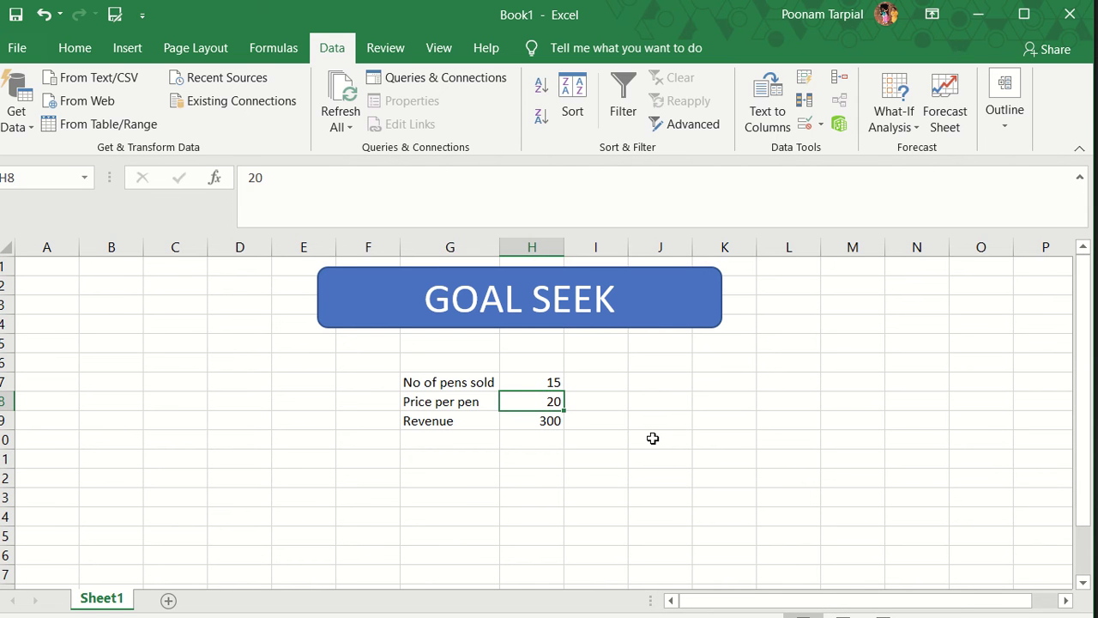
click(535, 380)
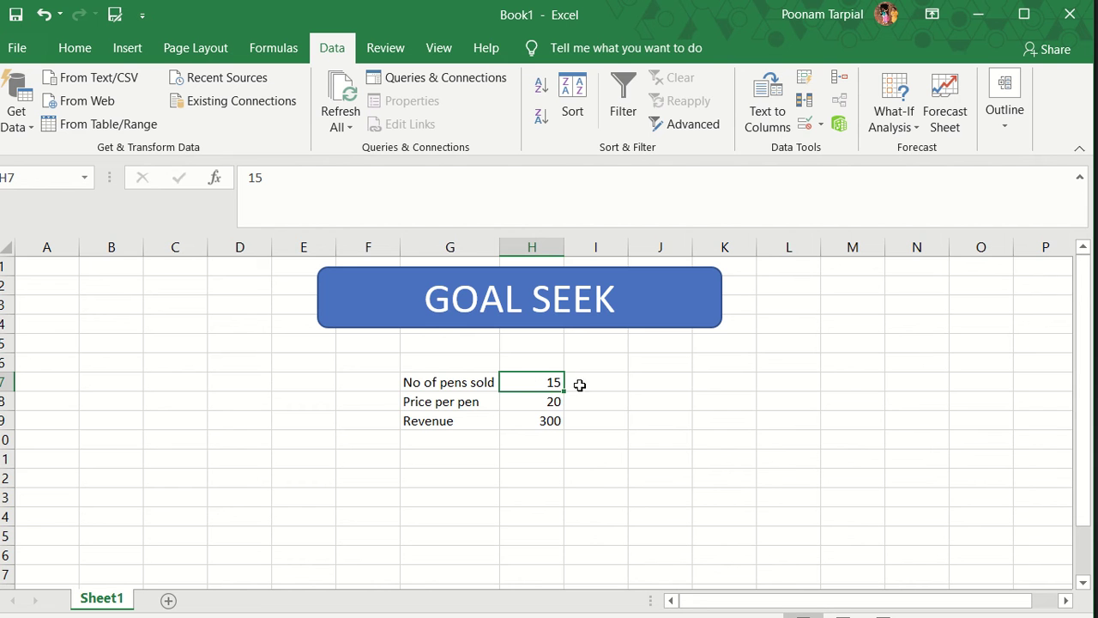
click(555, 406)
Step: Label the values beside the table: Input 1 in I7, Input 2 in I8 and Output in I9
click(598, 385)
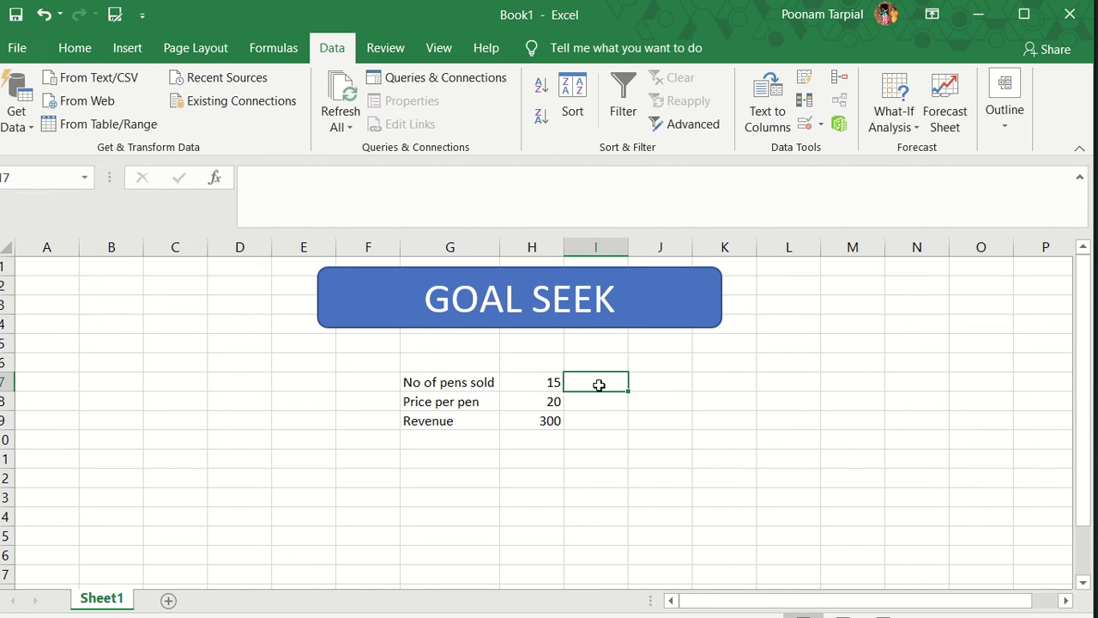
text(Inp)
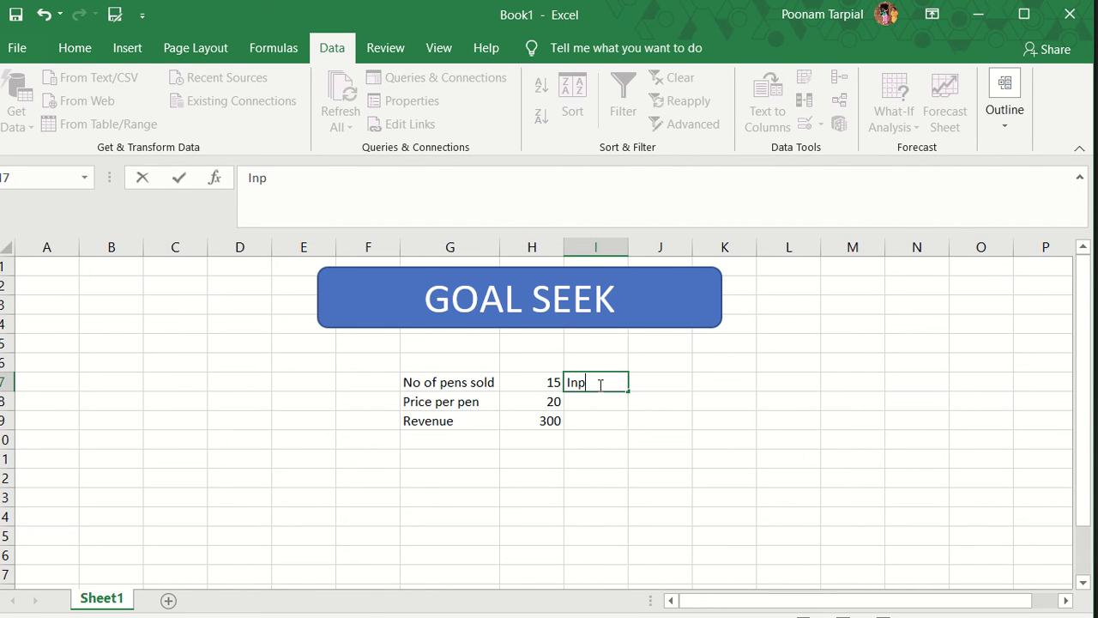
text(ut 1)
click(599, 401)
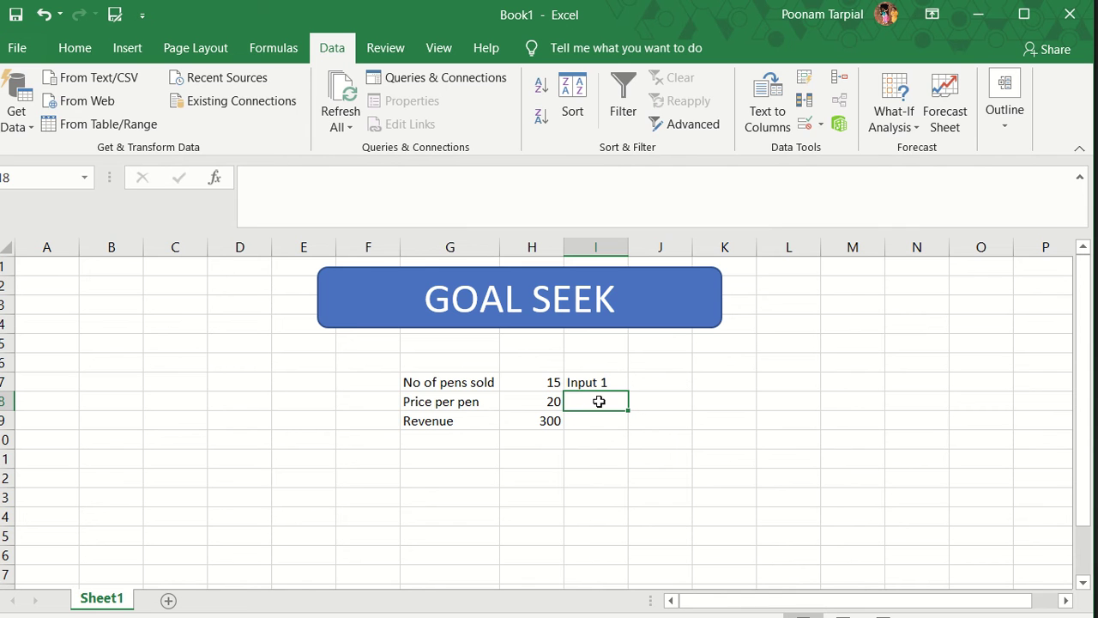
text(Input )
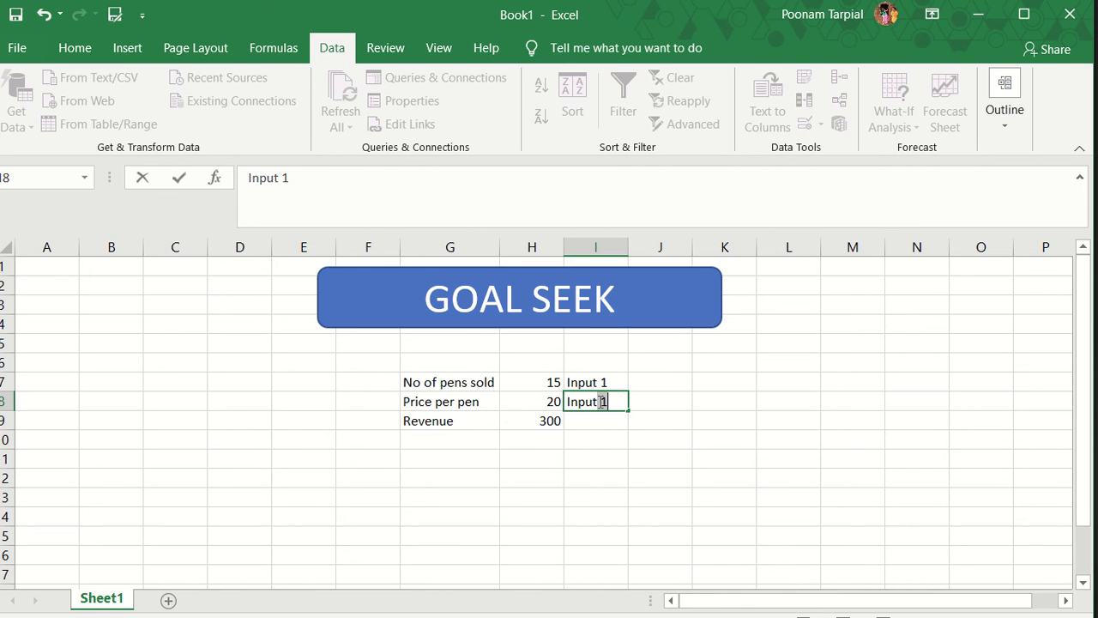
text(2)
click(597, 422)
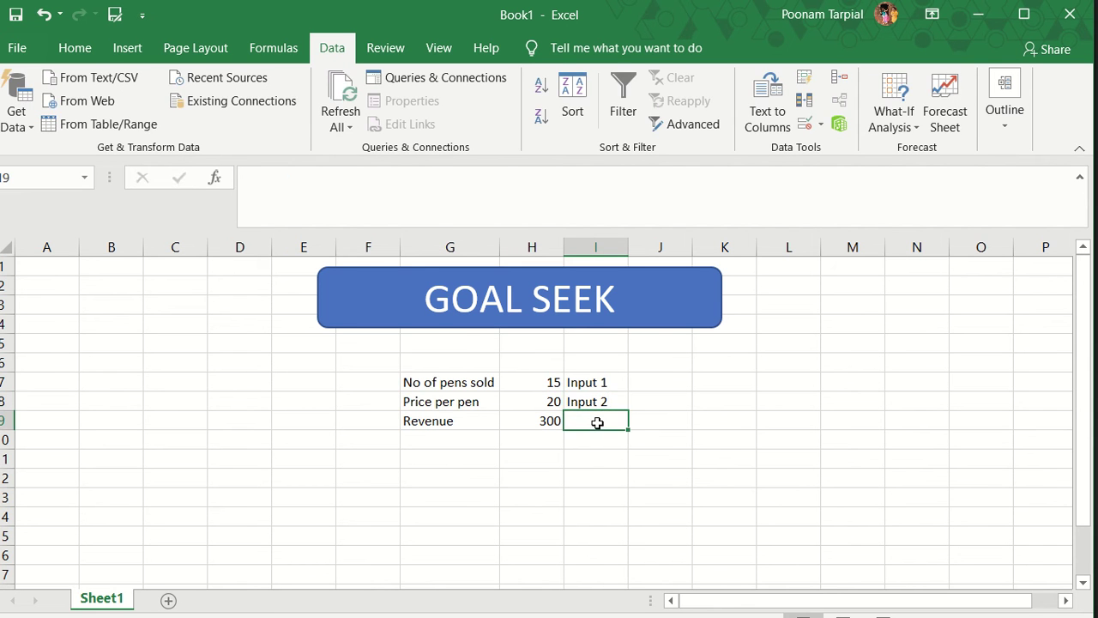
text(Out)
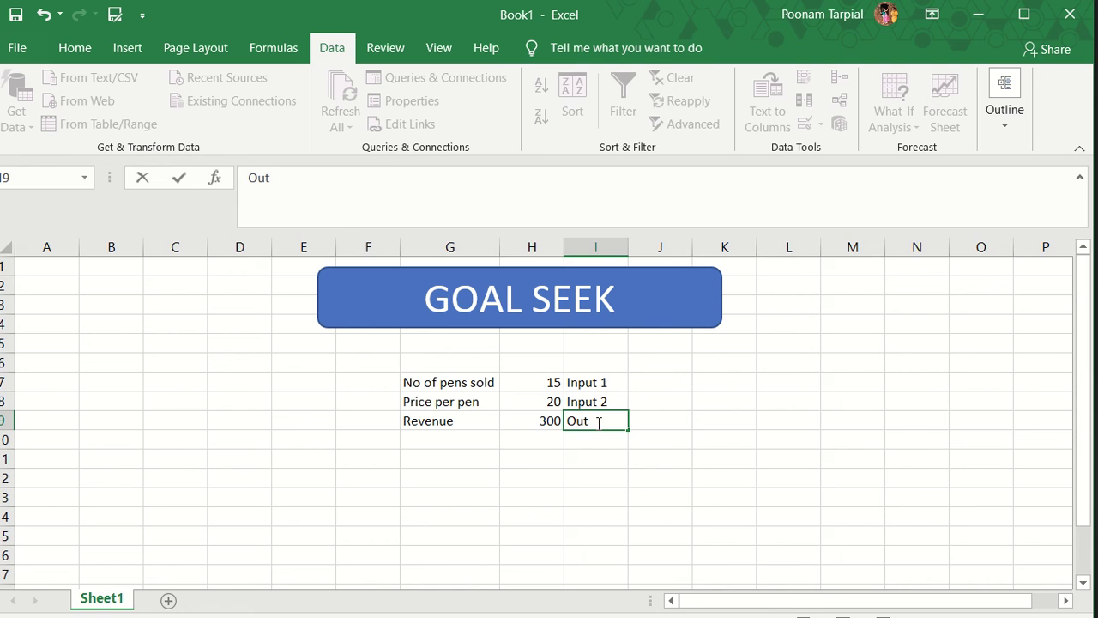
text(put)
click(599, 460)
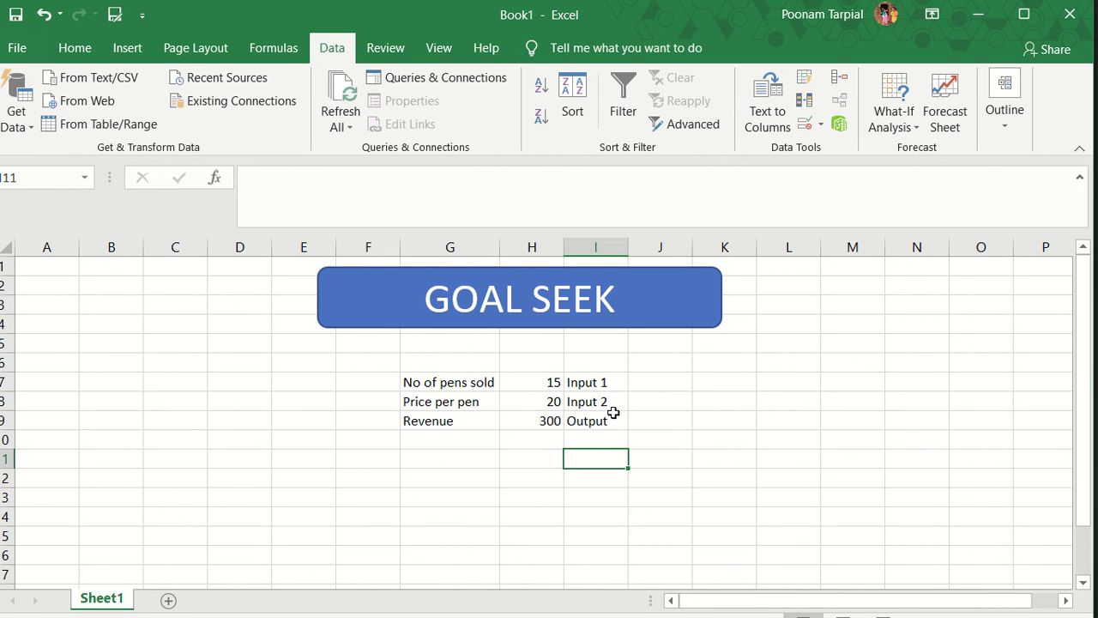
Step: Fill the number of pens sold in H7 with yellow and the revenue in H9 with light orange
click(535, 385)
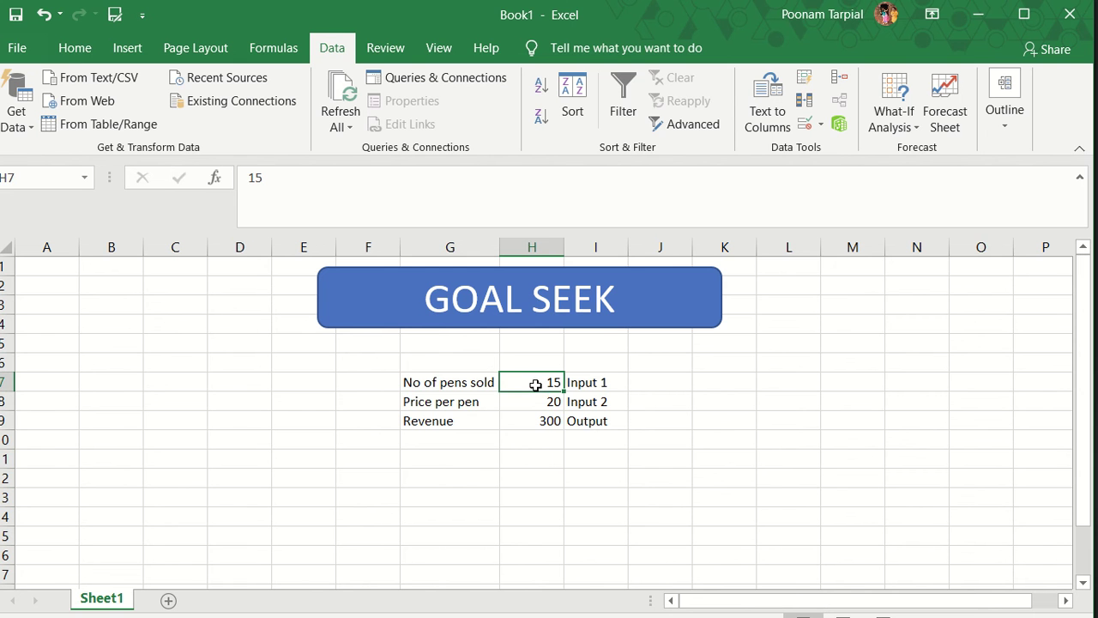
click(78, 52)
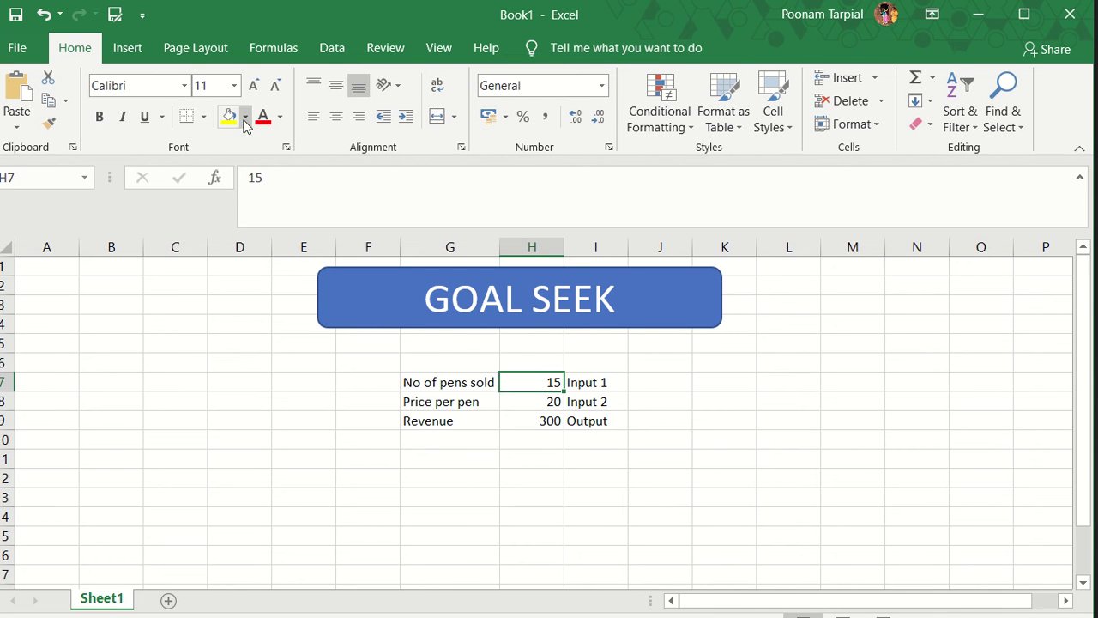
click(228, 116)
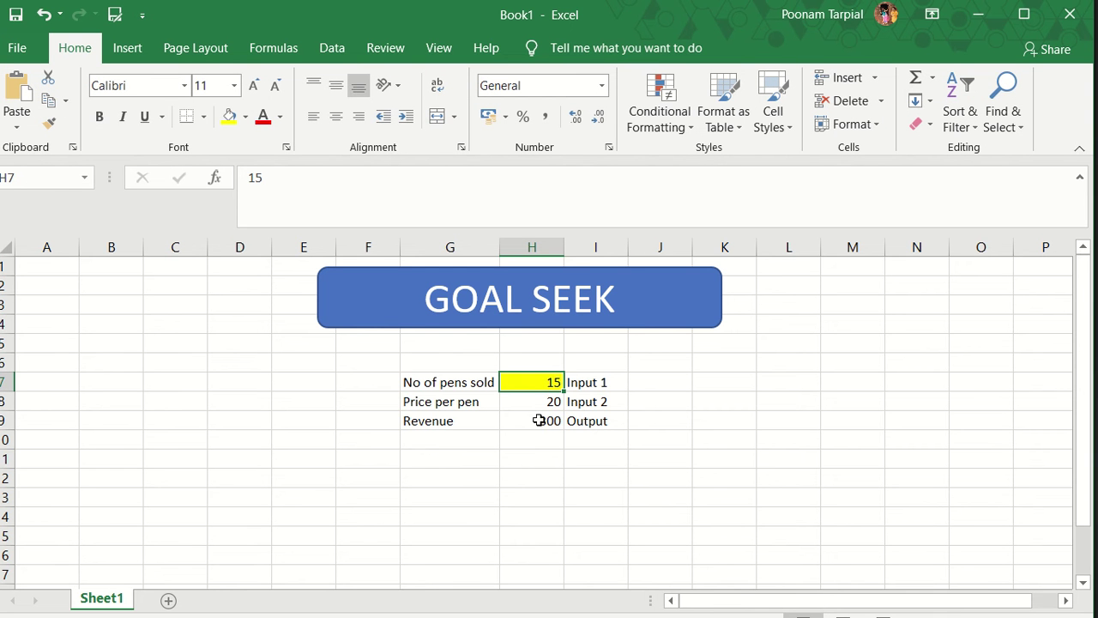
click(538, 420)
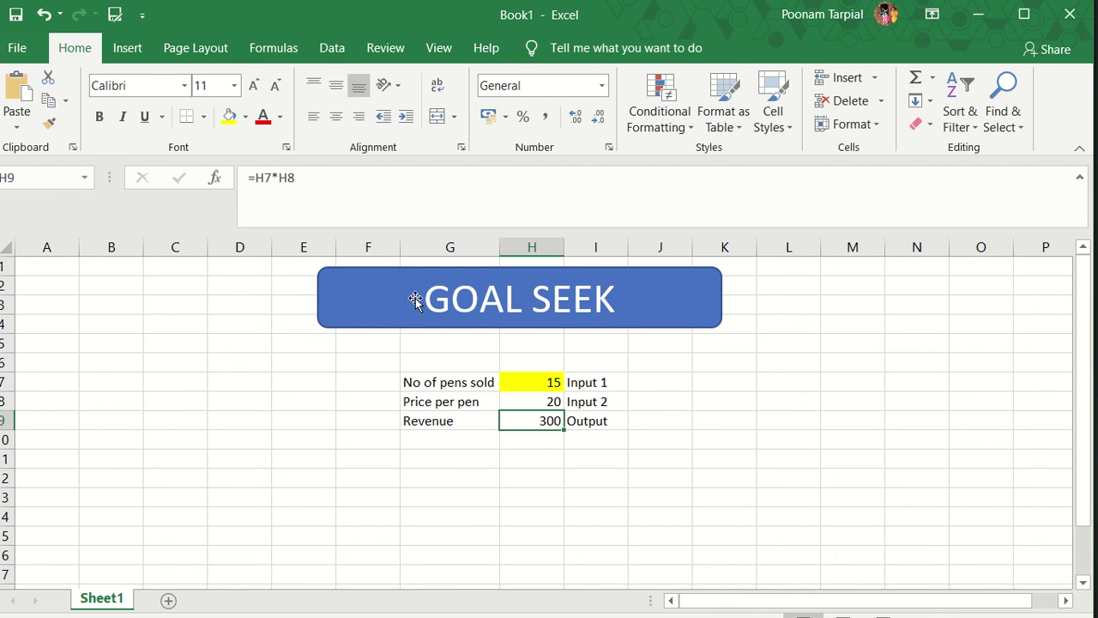
click(246, 117)
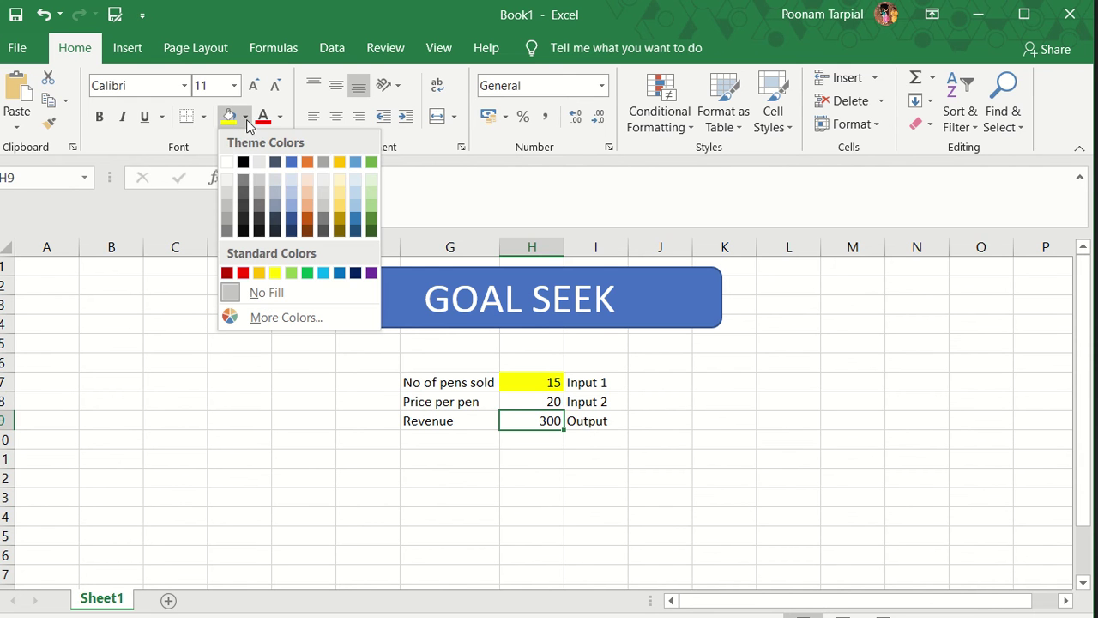
click(308, 210)
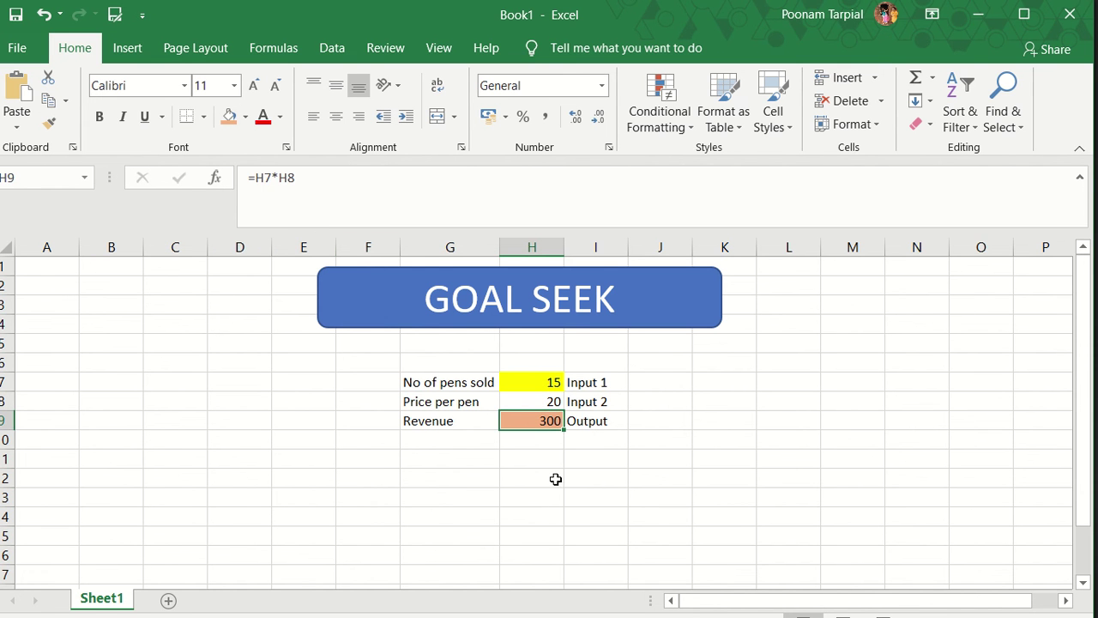
click(554, 478)
Step: Try 20, 70 and 80 as the number of pens sold in H7, and undo these entries
click(551, 419)
click(547, 383)
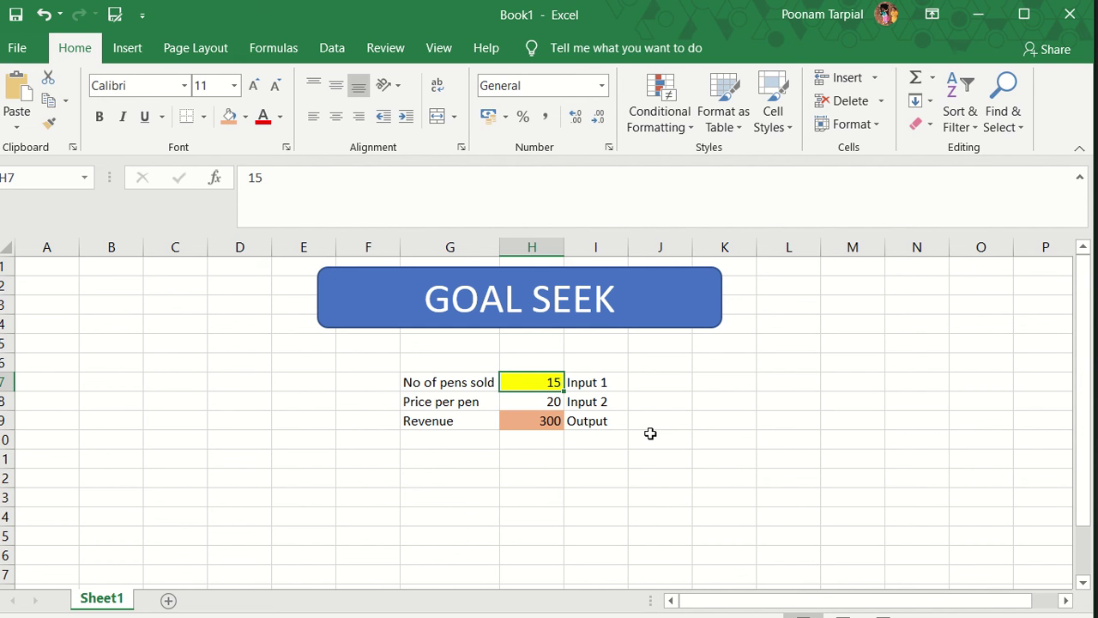
text(20)
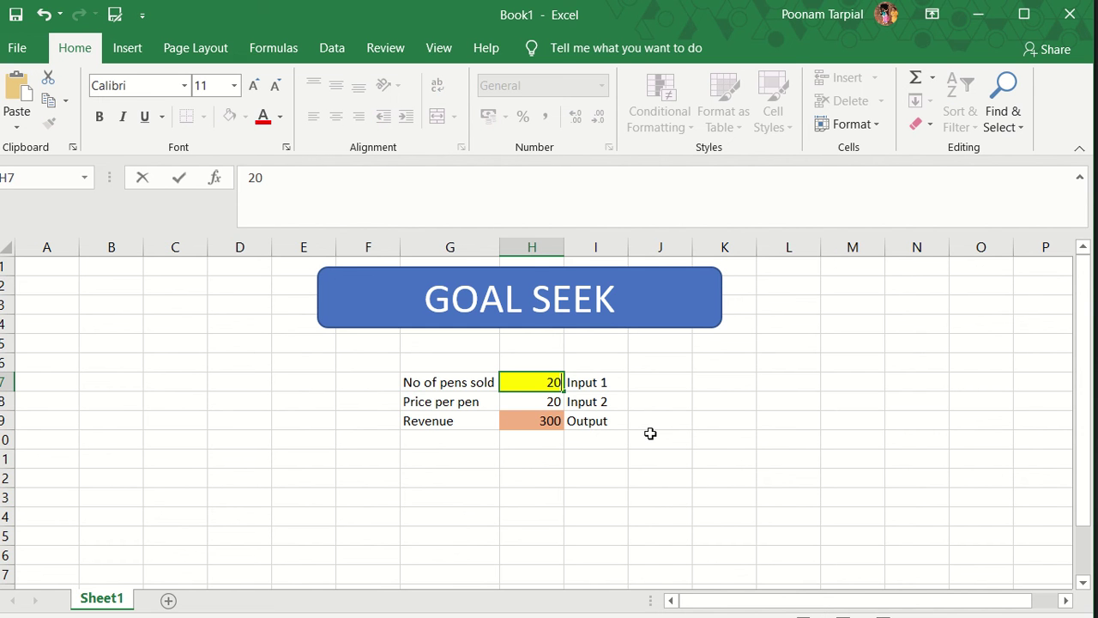
click(640, 456)
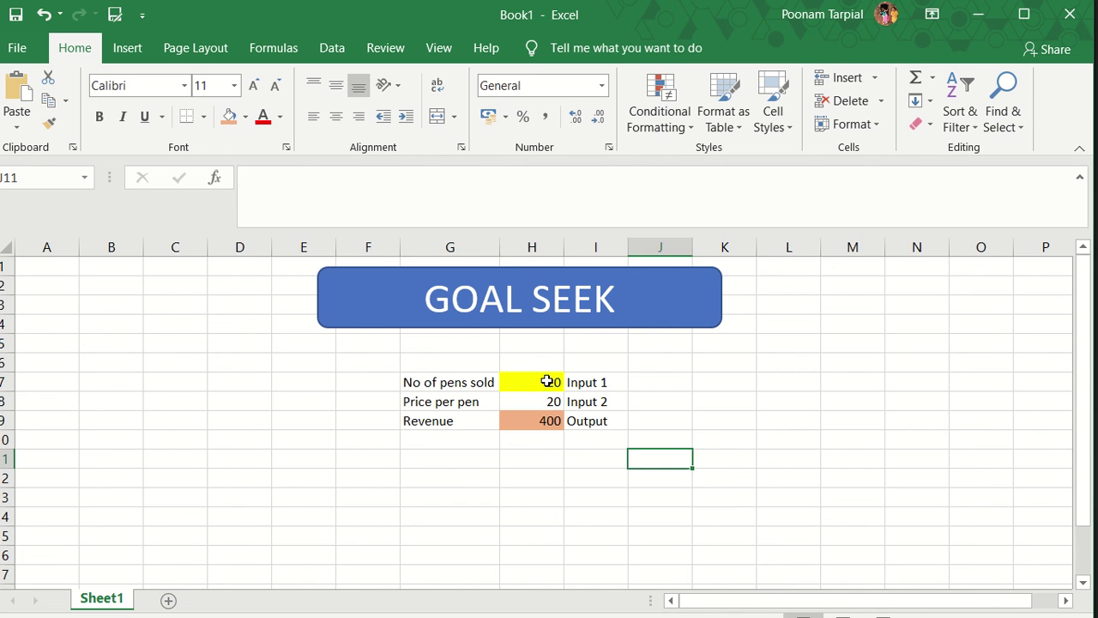
click(547, 380)
text(70)
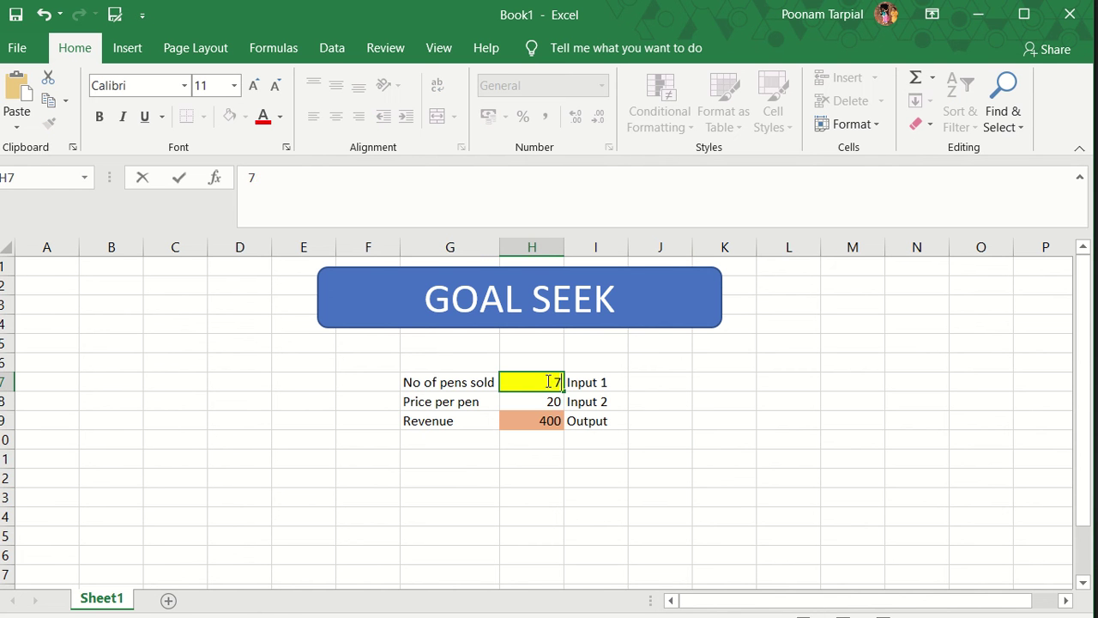
click(582, 466)
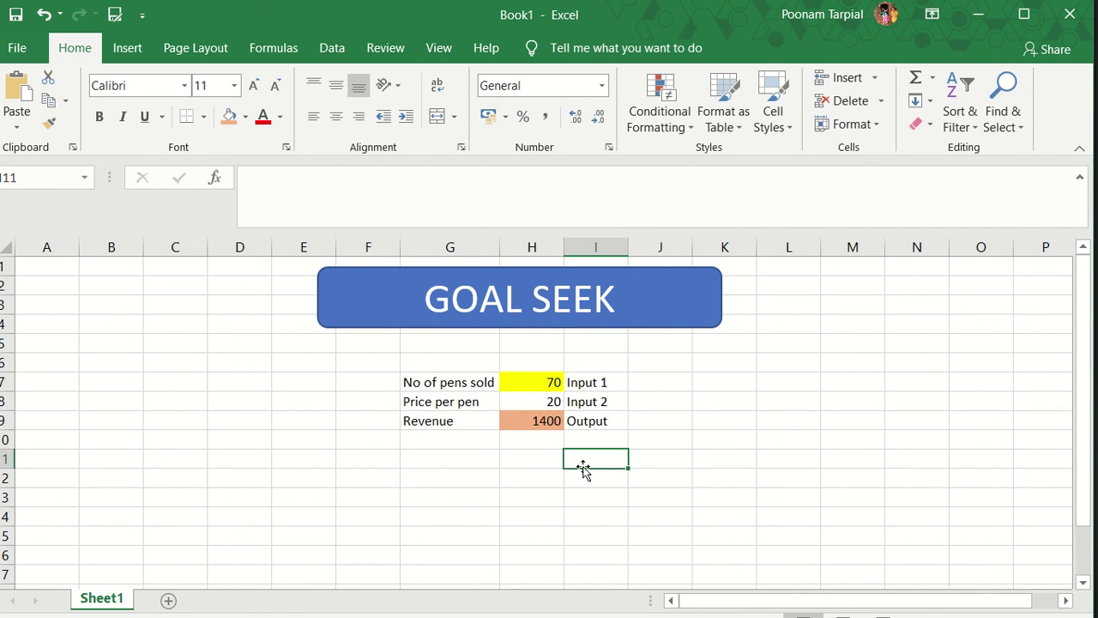
click(550, 384)
text(80)
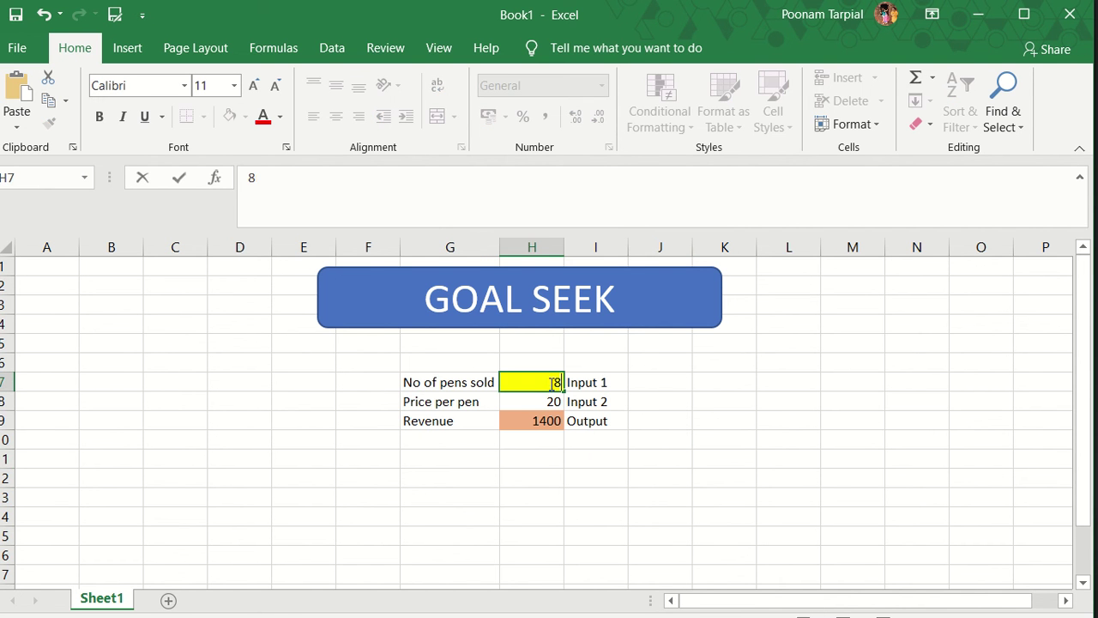
click(626, 504)
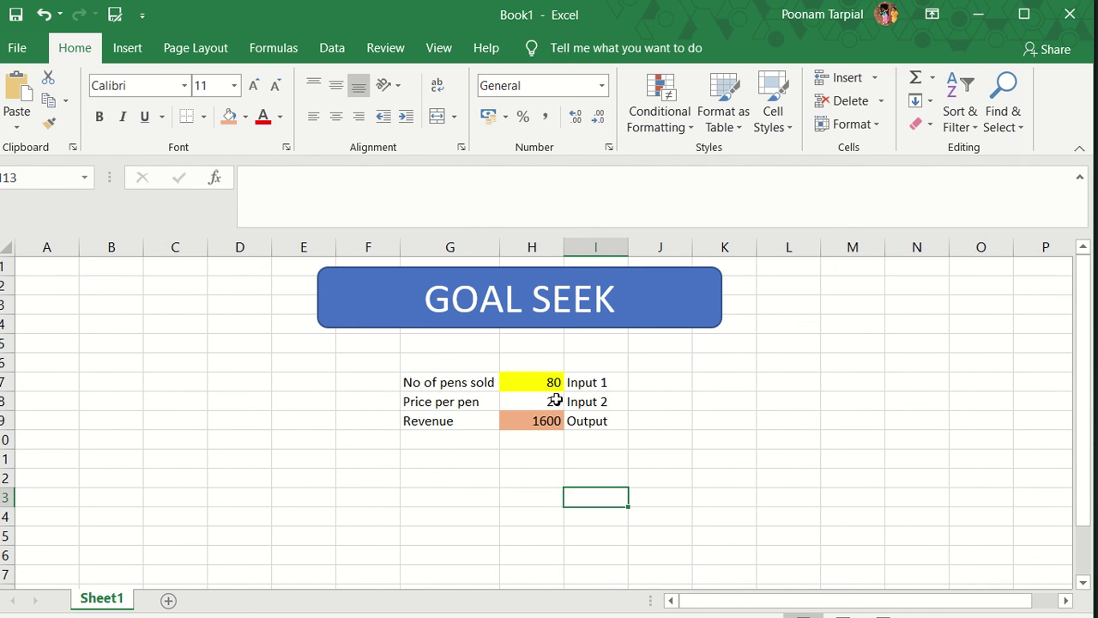
key(ctrl+z)
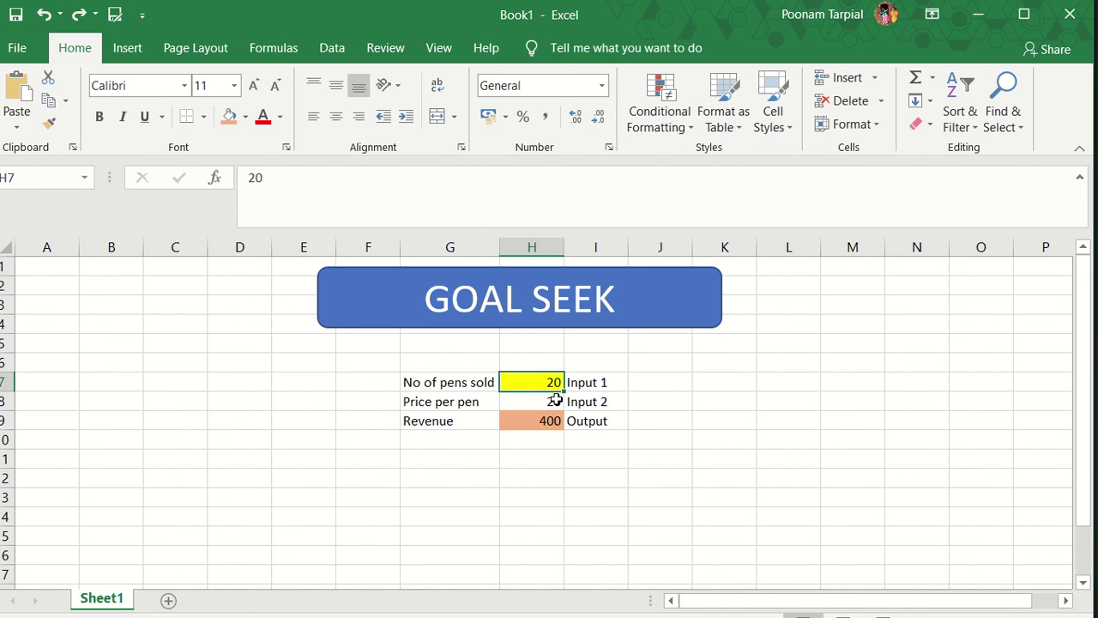
key(ctrl+z)
Step: Enter the target revenue 3000 in cell H12 below the table
click(552, 473)
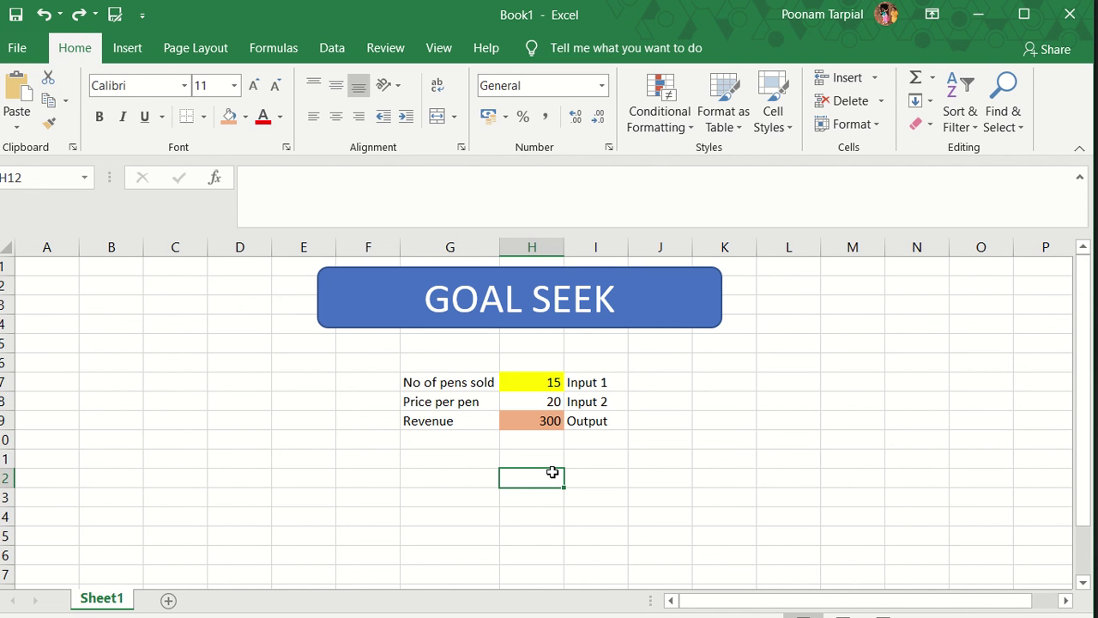
text(3000)
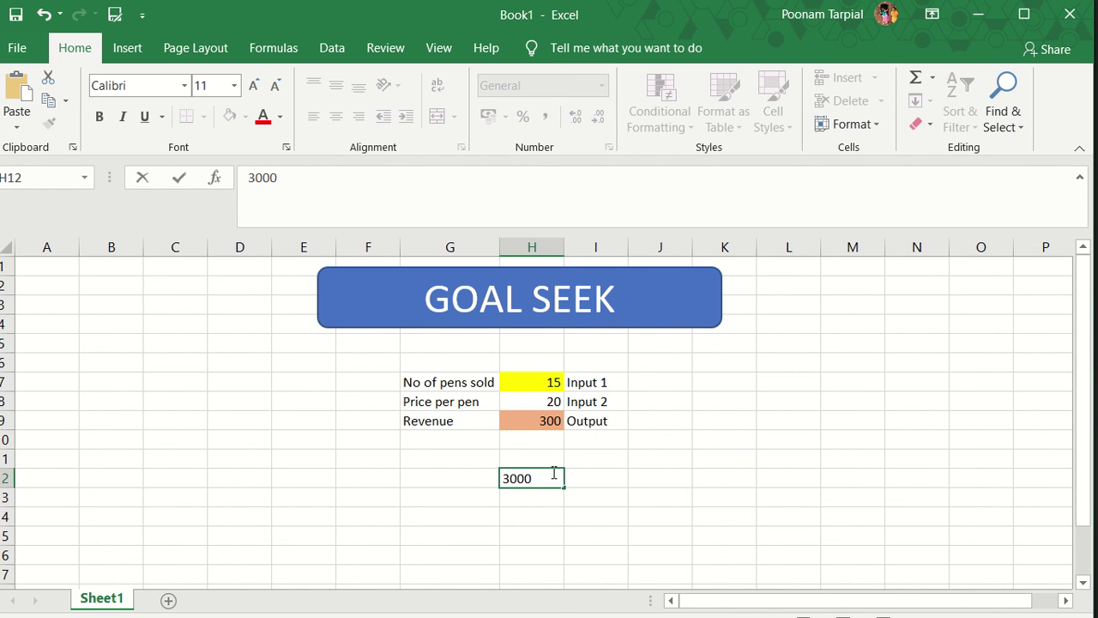
click(527, 529)
click(545, 473)
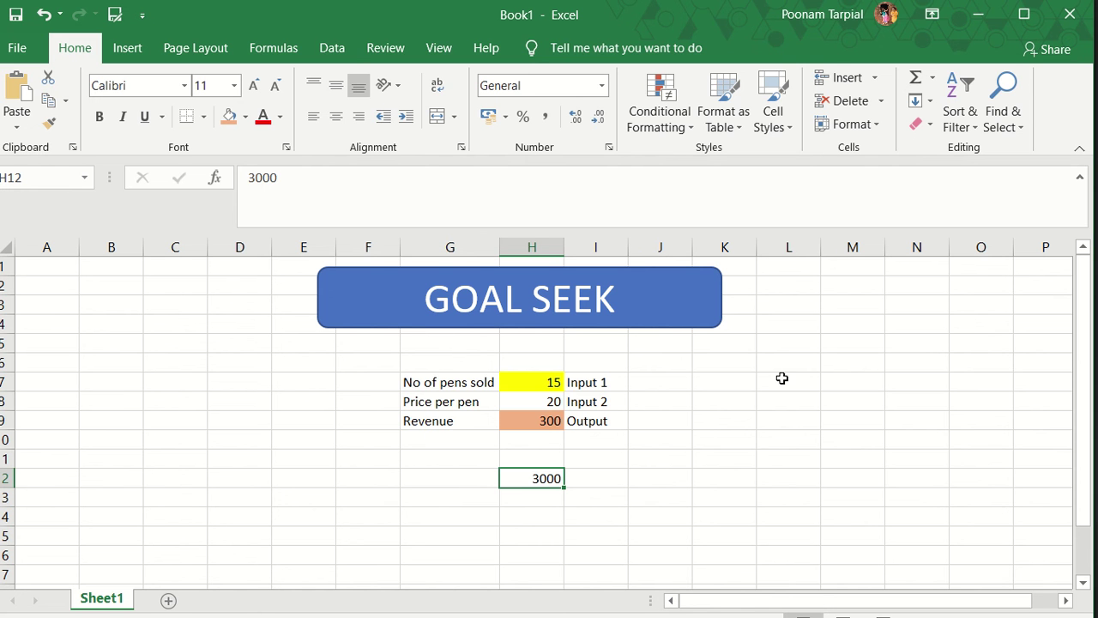
Step: Run Goal Seek to set the revenue in H9 to 3000 by changing the number of pens sold in H7
click(332, 55)
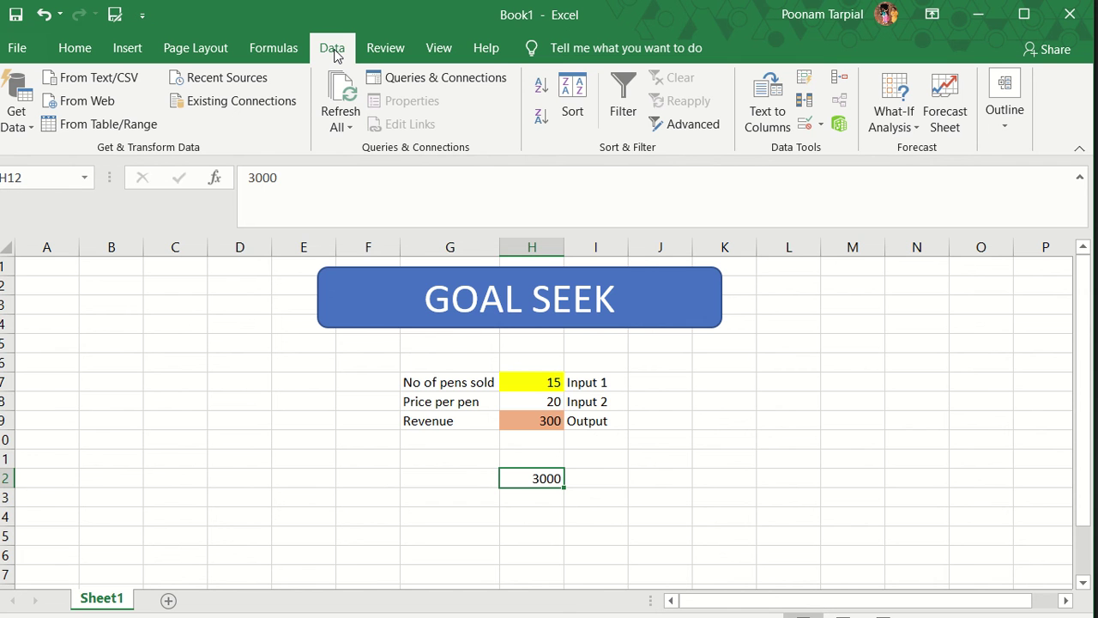
click(918, 127)
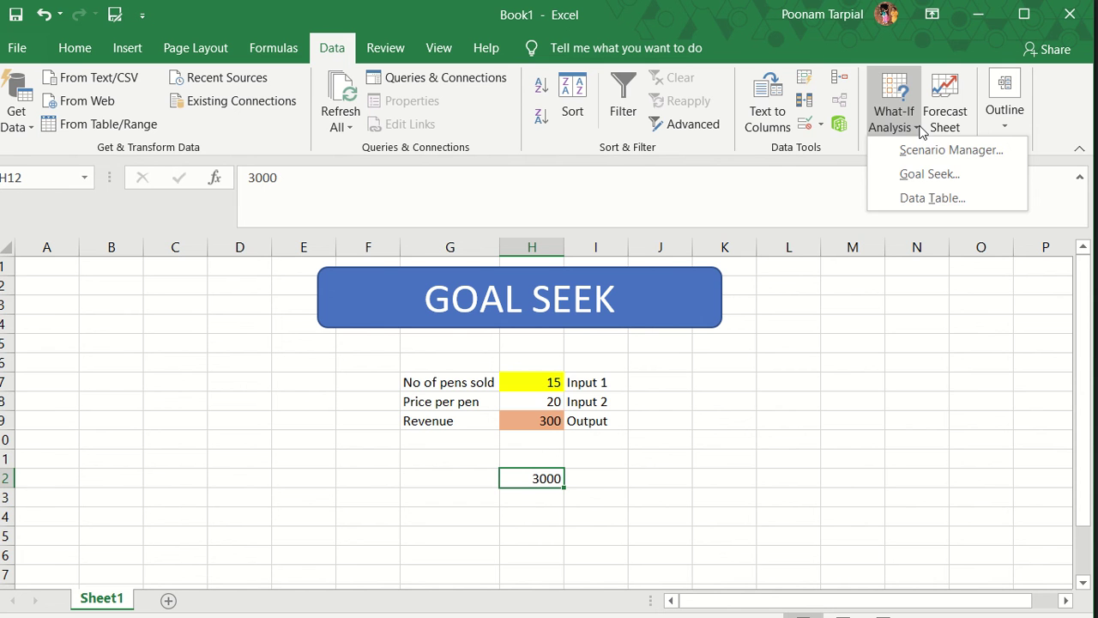
click(928, 174)
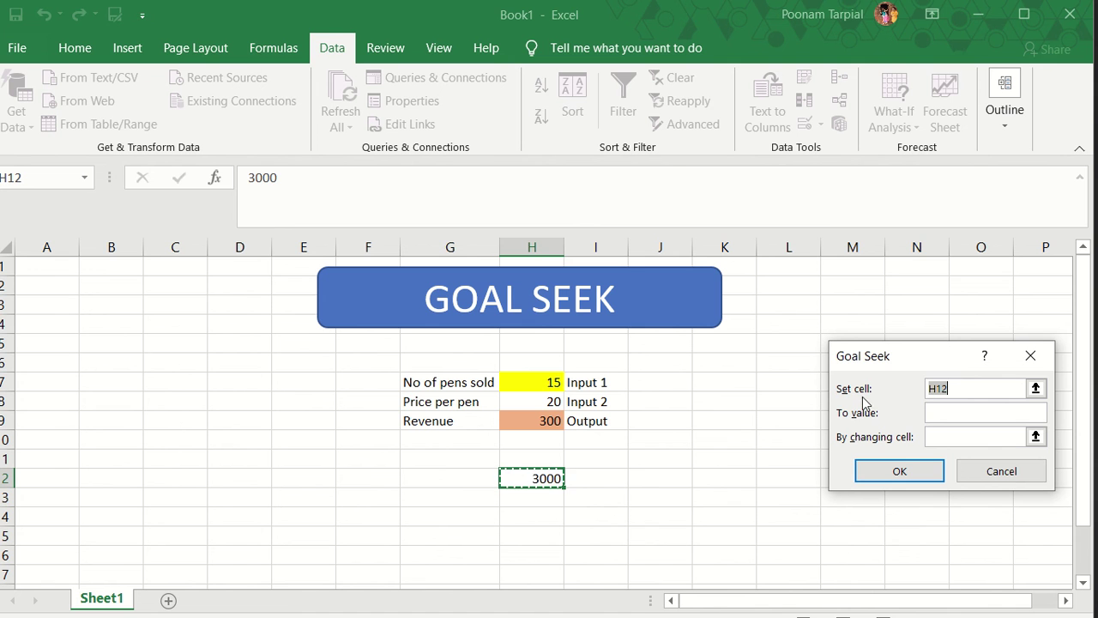
click(558, 420)
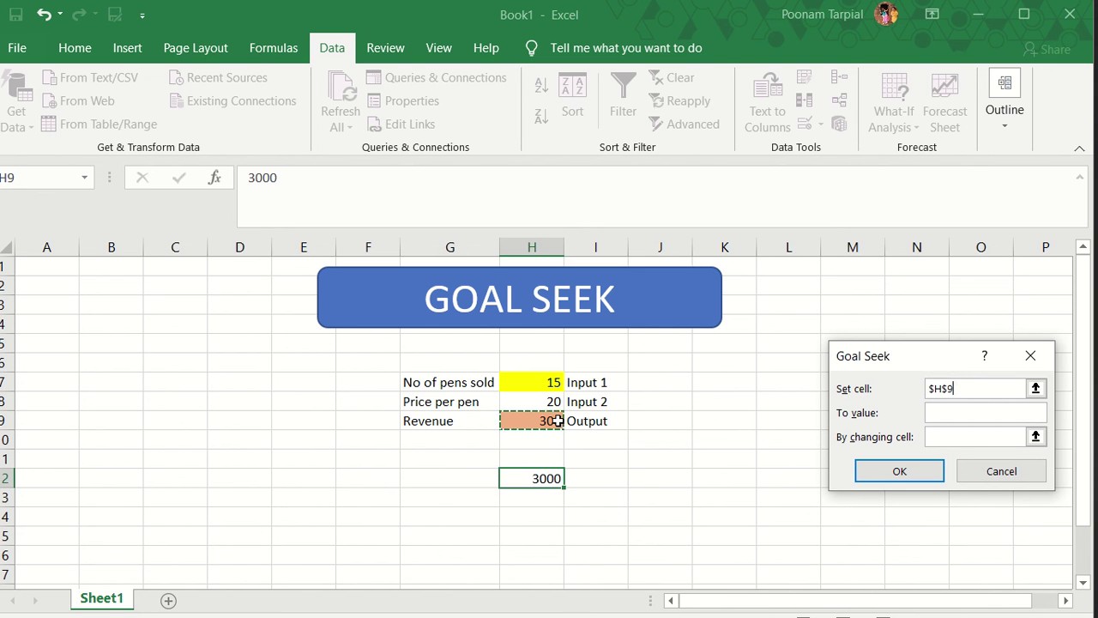
click(959, 415)
text(3000)
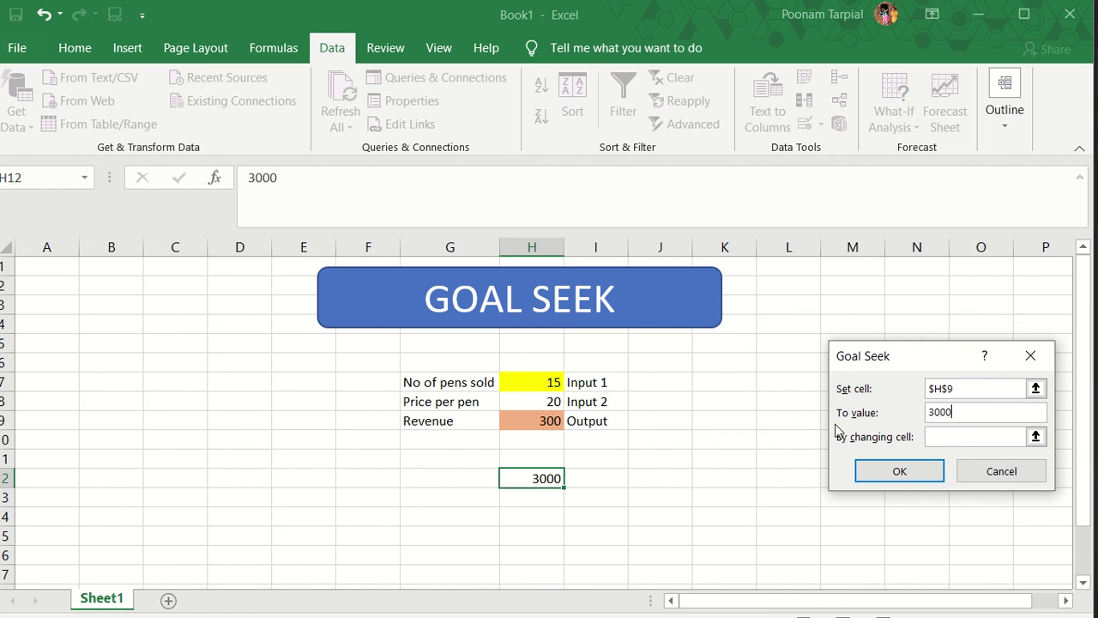
click(946, 435)
click(539, 382)
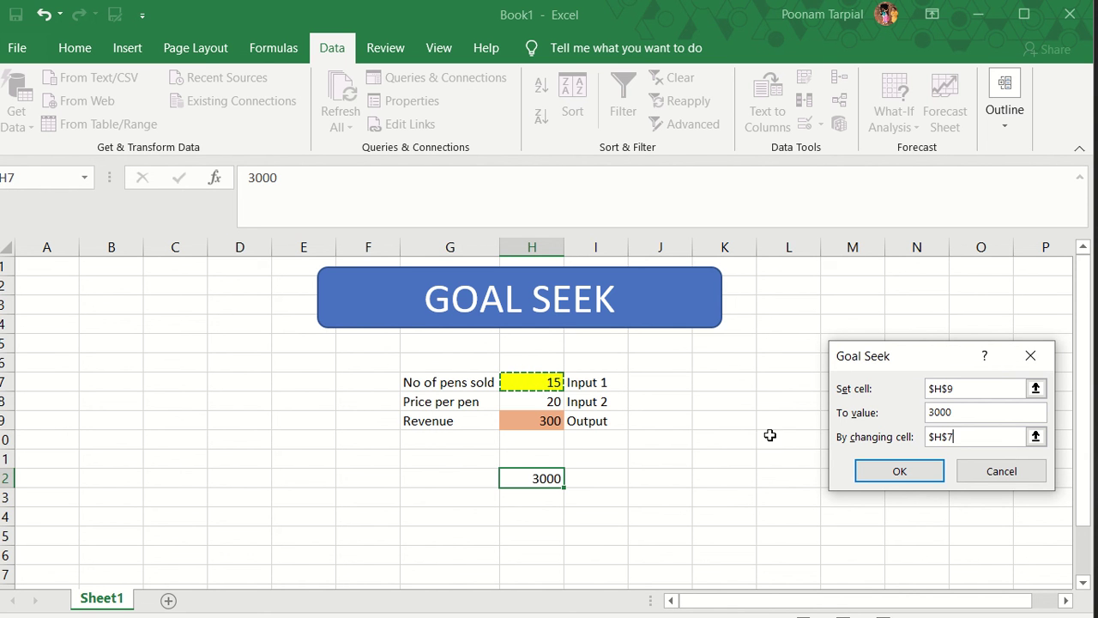
click(900, 474)
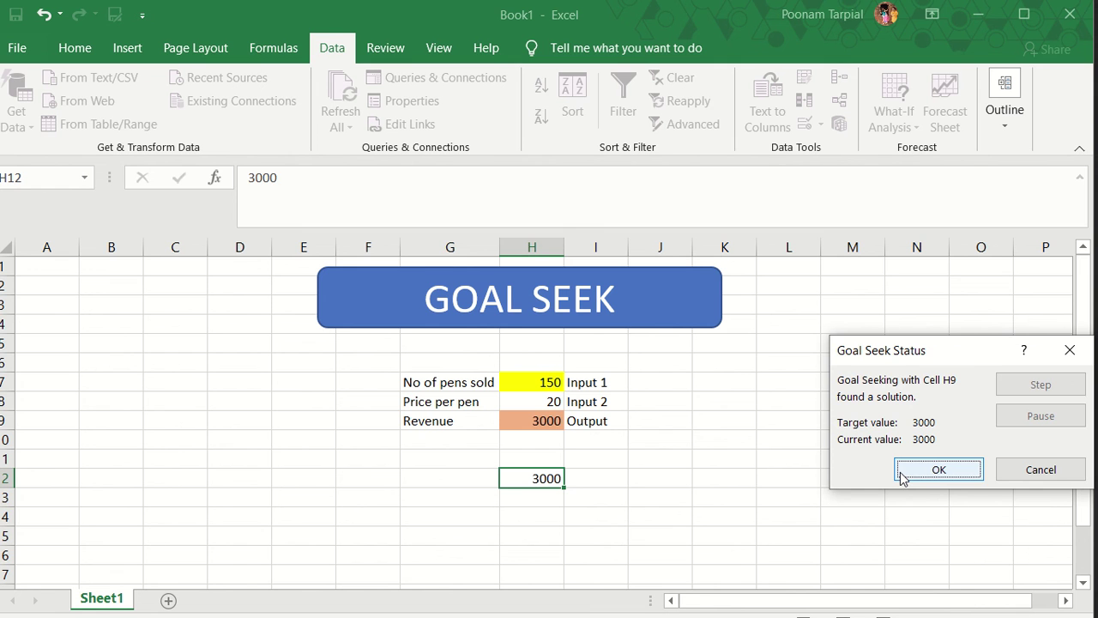